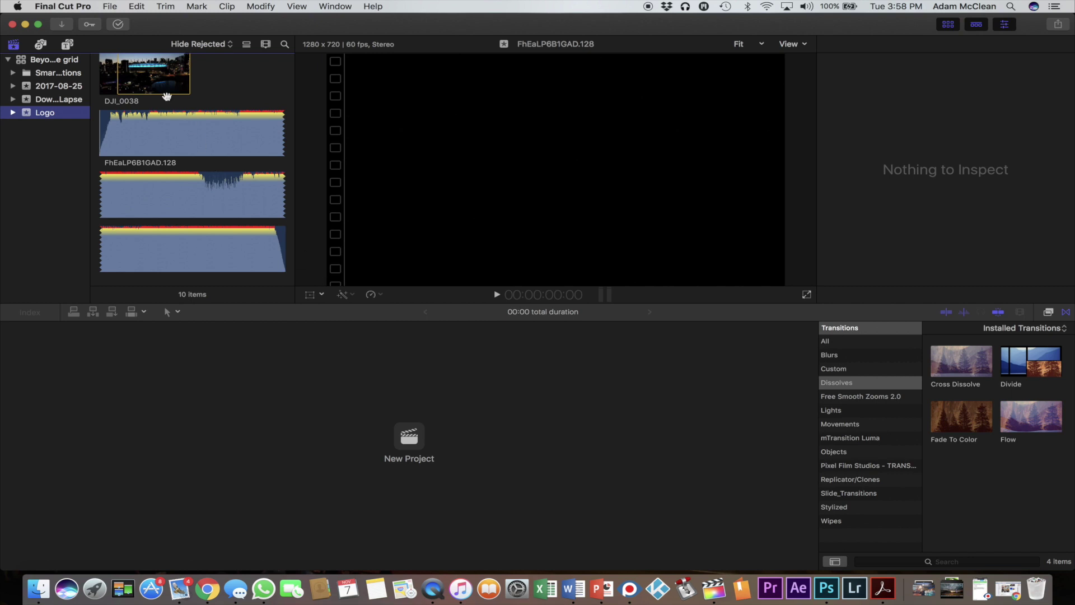
Create the 'fcpx tutorial' event with an Untitled Project at 1080p HD, 24p.
{"action": "left_click", "coordinate": [111, 8]}
{"action": "mouse_move", "coordinate": [119, 19]}
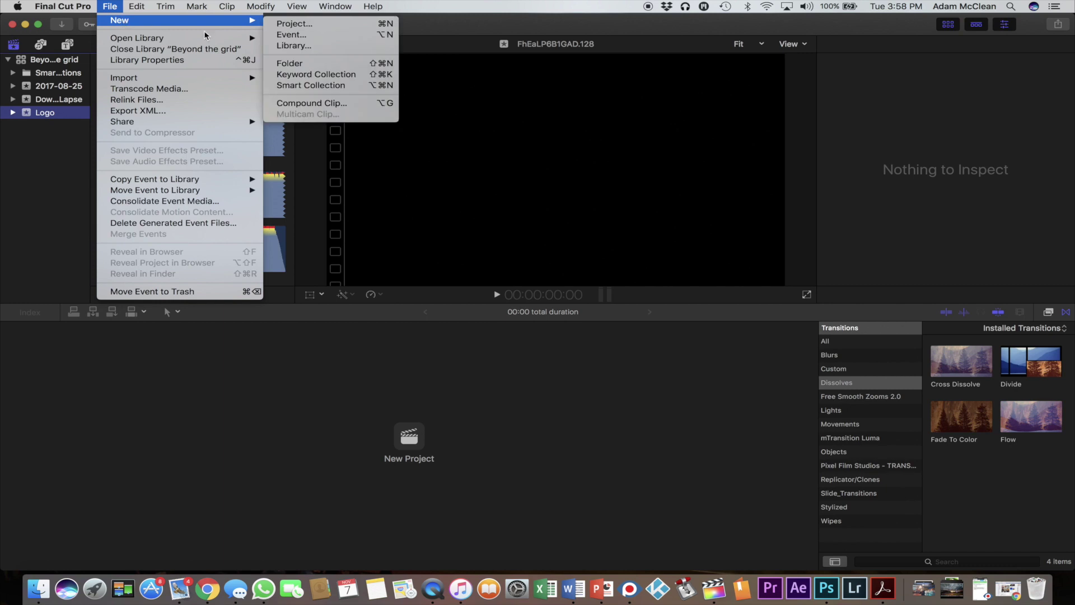
{"action": "left_click", "coordinate": [303, 35]}
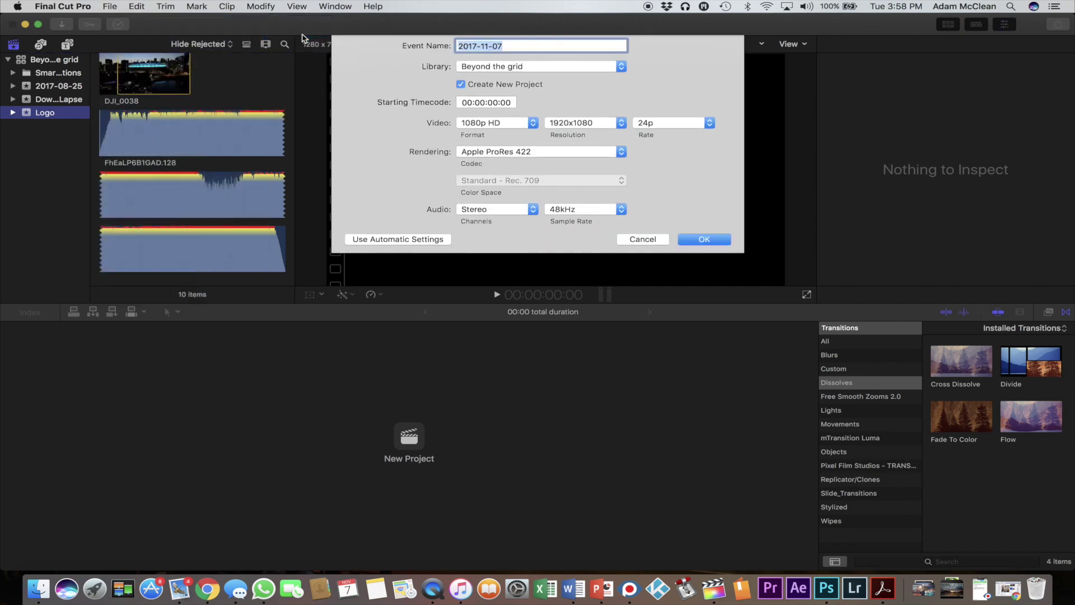
{"action": "type", "text": "f"}
{"action": "type", "text": "cpx tu"}
{"action": "type", "text": "toria"}
{"action": "left_click", "coordinate": [480, 124]}
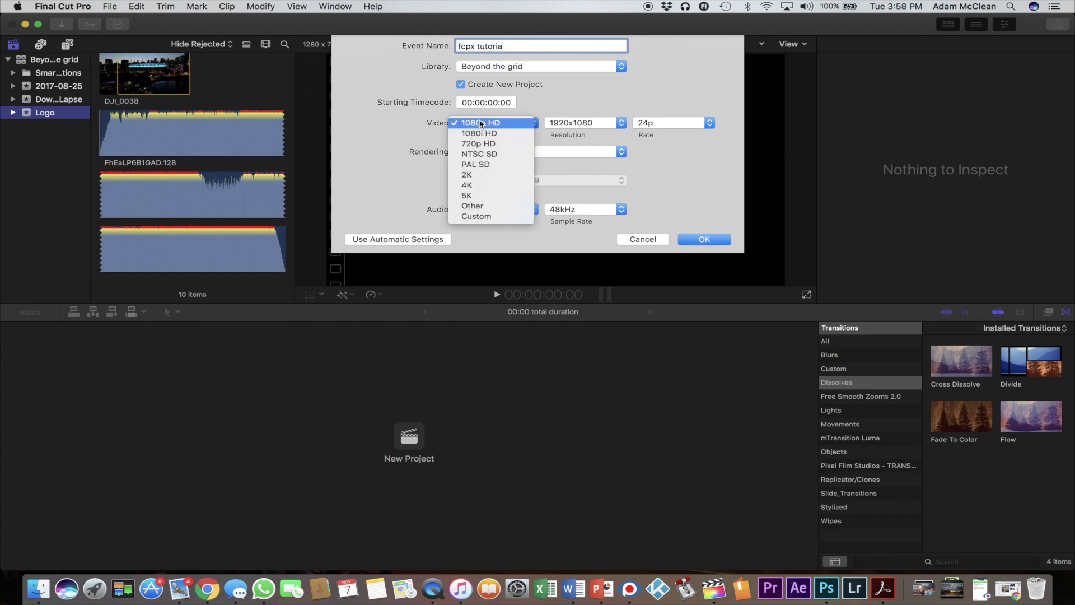
{"action": "left_click", "coordinate": [480, 123]}
{"action": "left_click", "coordinate": [658, 124]}
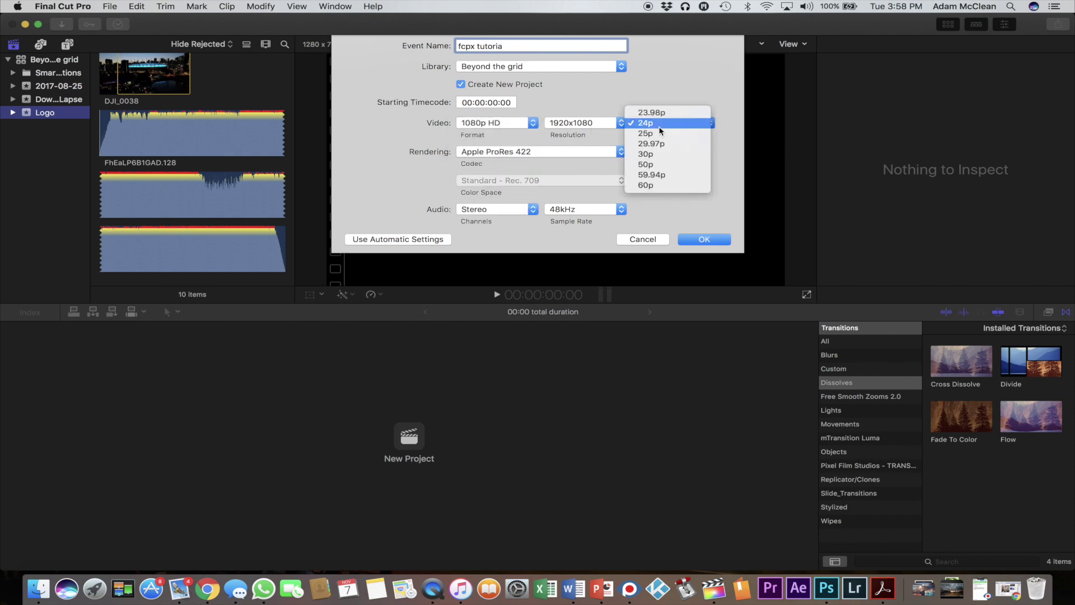
{"action": "left_click", "coordinate": [661, 124]}
{"action": "left_click", "coordinate": [704, 240]}
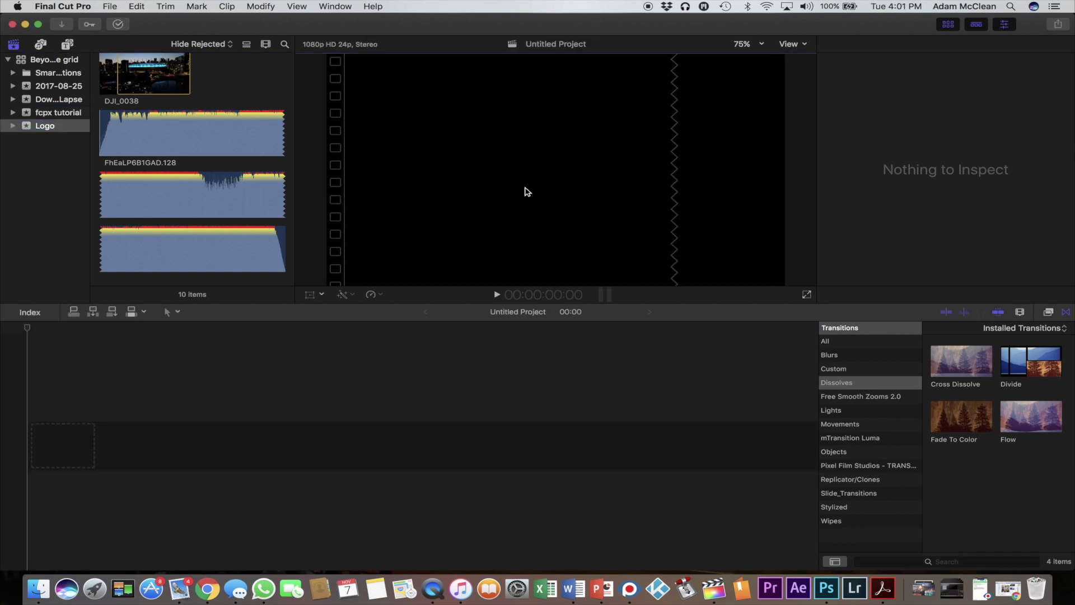
Import the Close proximity and Flying backwards lake clips into the fcpx tutorial event.
{"action": "left_click", "coordinate": [60, 114]}
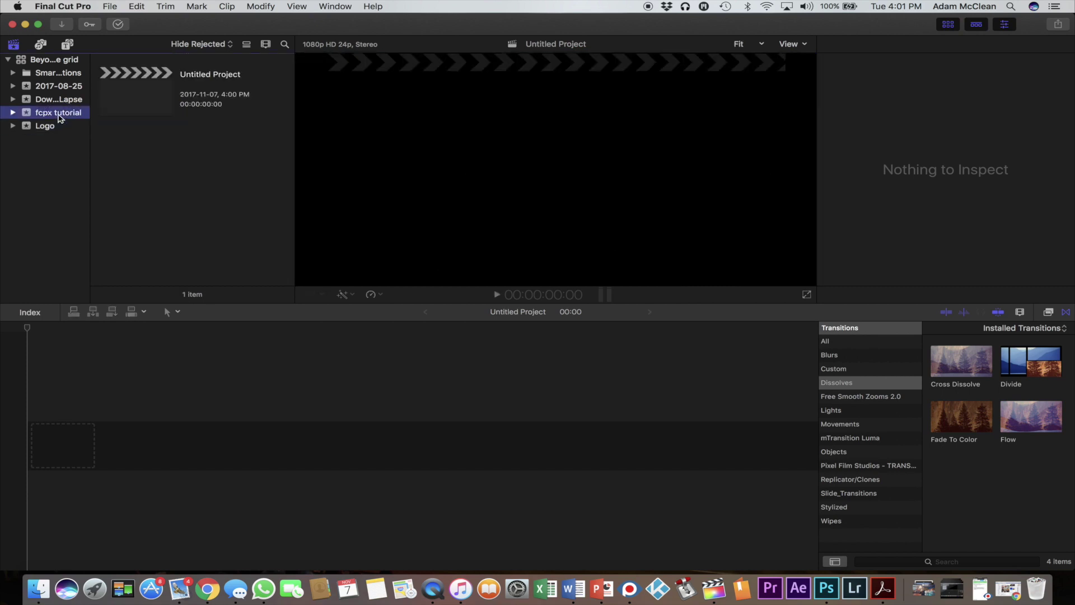
{"action": "left_click", "coordinate": [105, 7]}
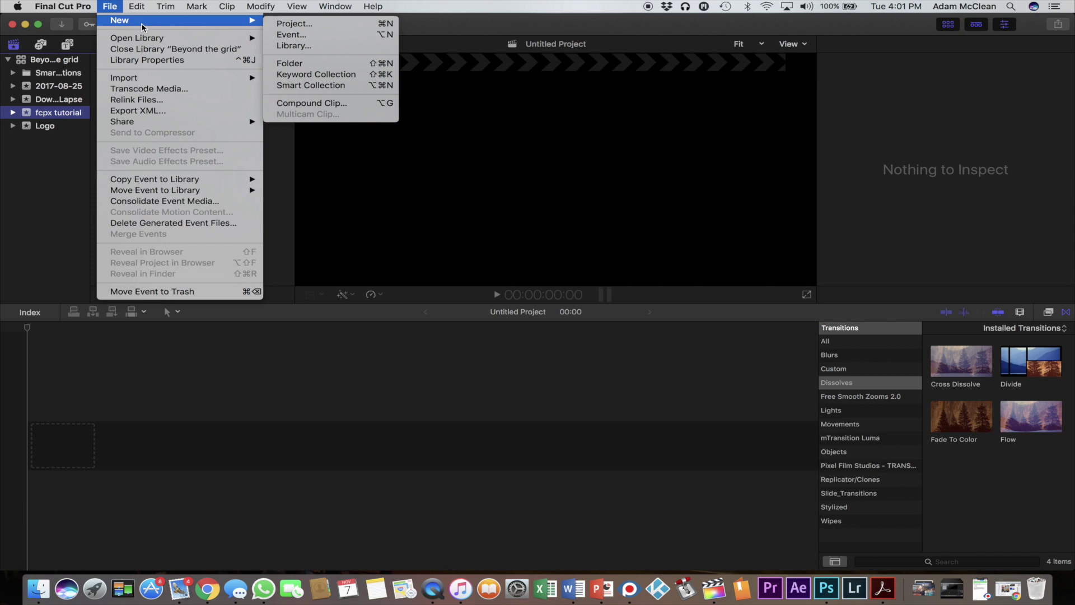
{"action": "mouse_move", "coordinate": [123, 77]}
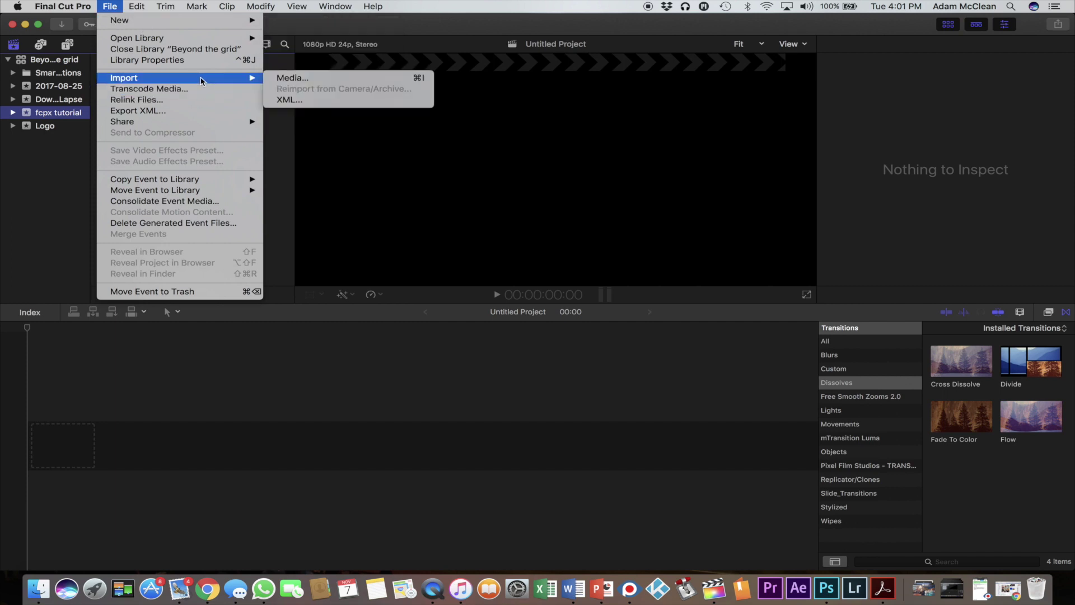
{"action": "left_click", "coordinate": [278, 83]}
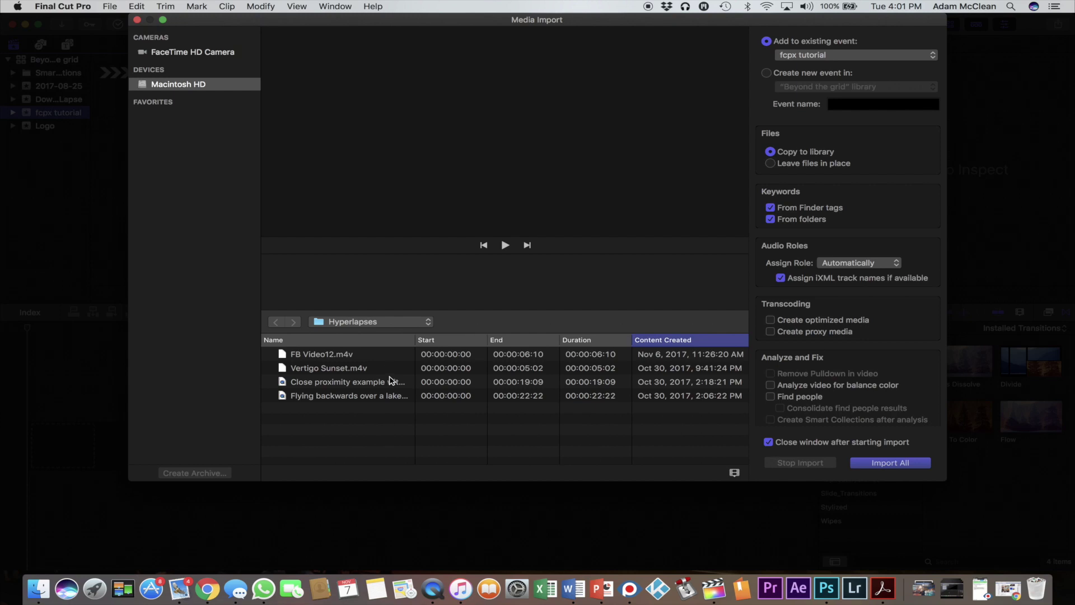
{"action": "left_click", "coordinate": [390, 380]}
{"action": "left_click", "coordinate": [392, 396], "text": "shift"}
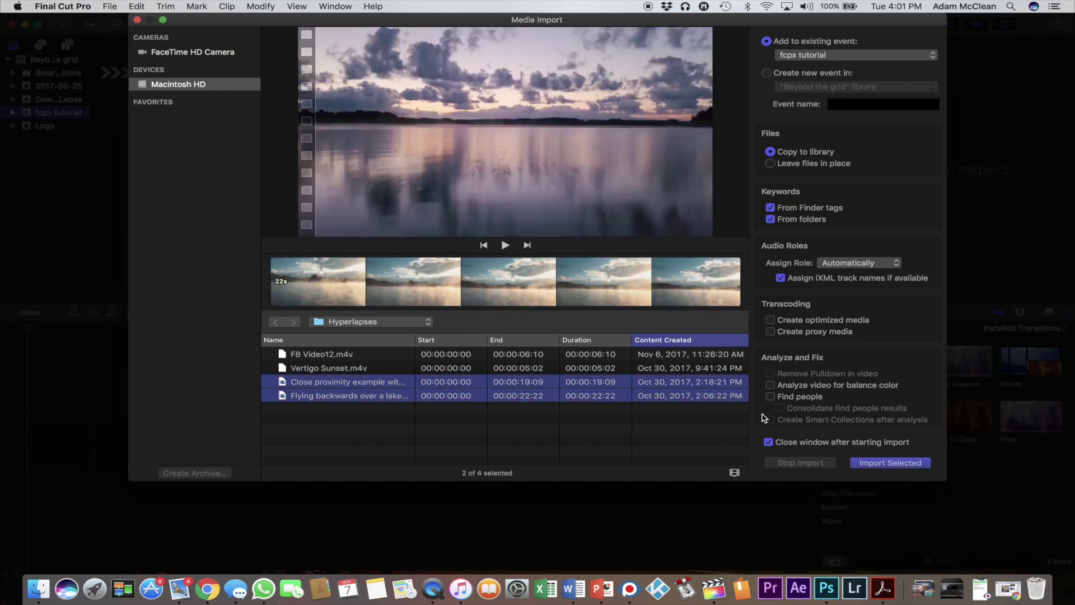
{"action": "left_click", "coordinate": [876, 463]}
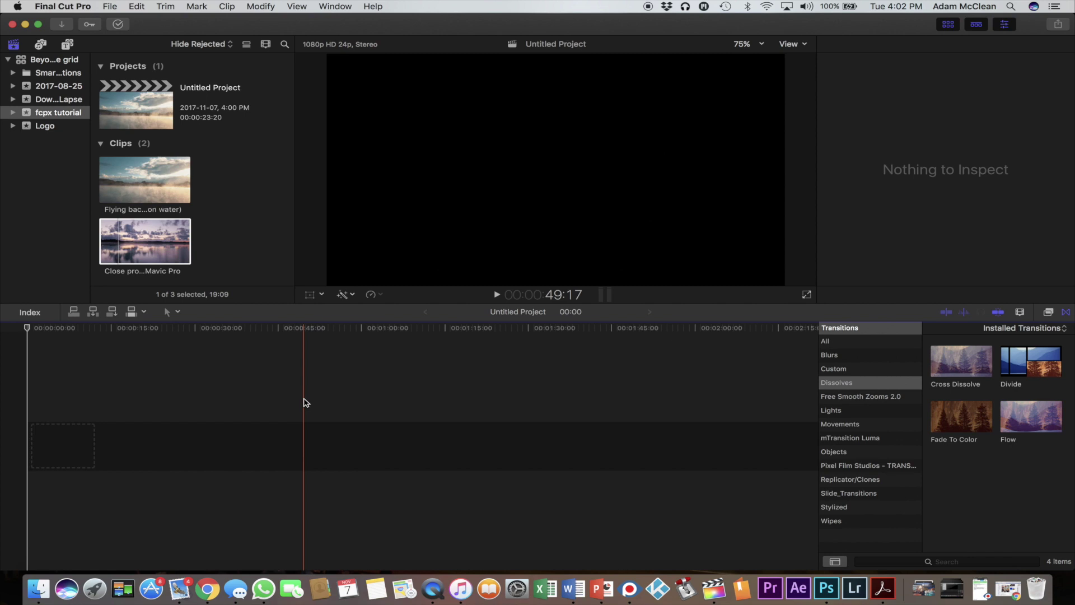
Place Close proximity at the timeline start, then about 13 seconds of Flying backwards.
{"action": "left_click", "coordinate": [135, 246]}
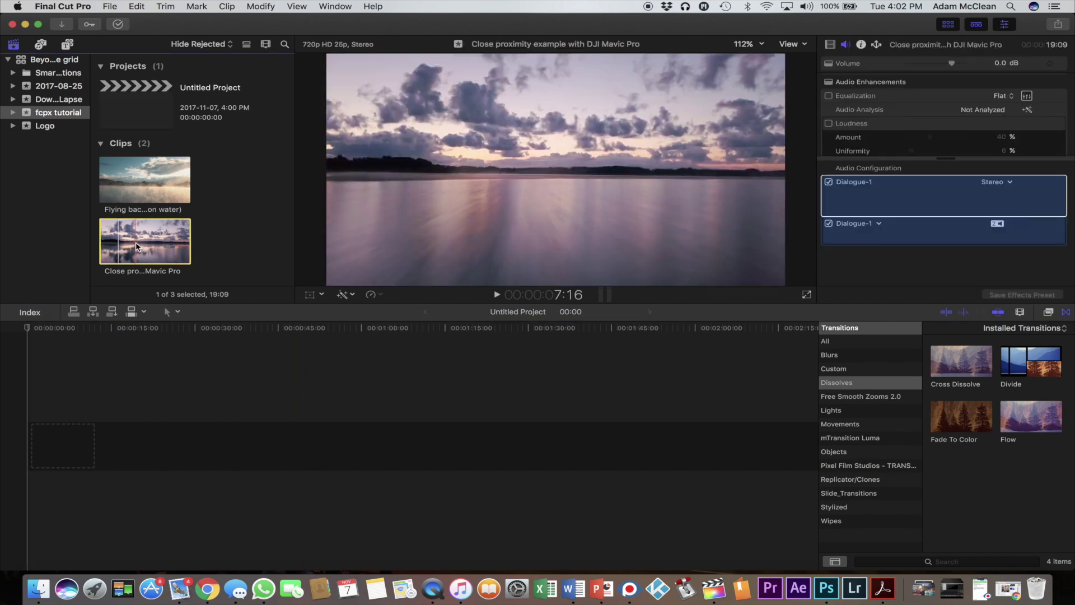
{"action": "mouse_move", "coordinate": [135, 246]}
{"action": "left_mouse_down"}
{"action": "mouse_move", "coordinate": [136, 335]}
{"action": "mouse_move", "coordinate": [34, 440]}
{"action": "left_mouse_up"}
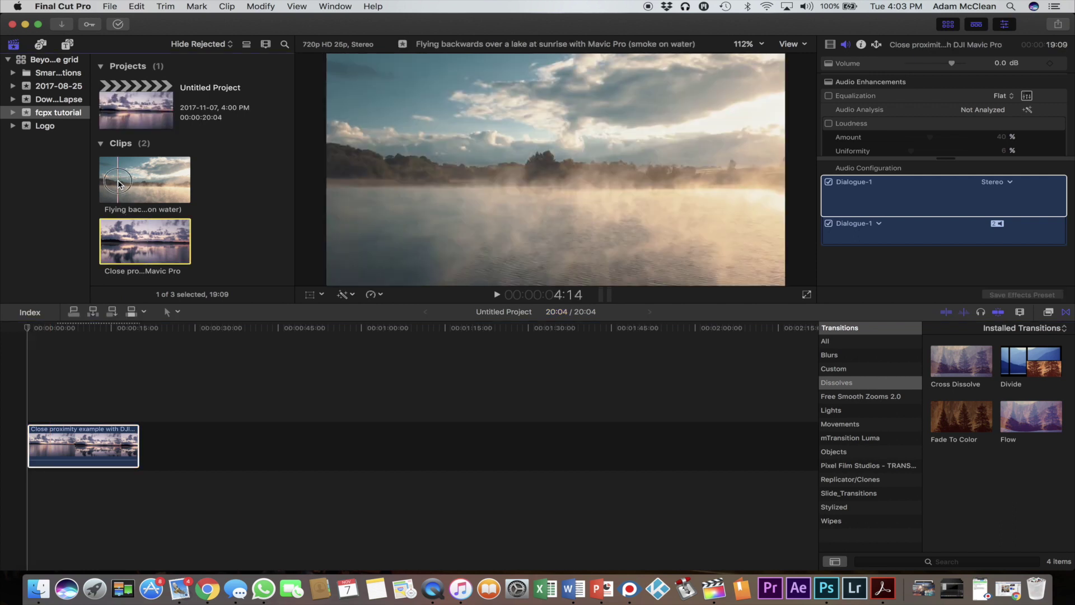
{"action": "mouse_move", "coordinate": [117, 179]}
{"action": "left_mouse_down"}
{"action": "mouse_move", "coordinate": [170, 180]}
{"action": "mouse_move", "coordinate": [178, 455]}
{"action": "left_mouse_up"}
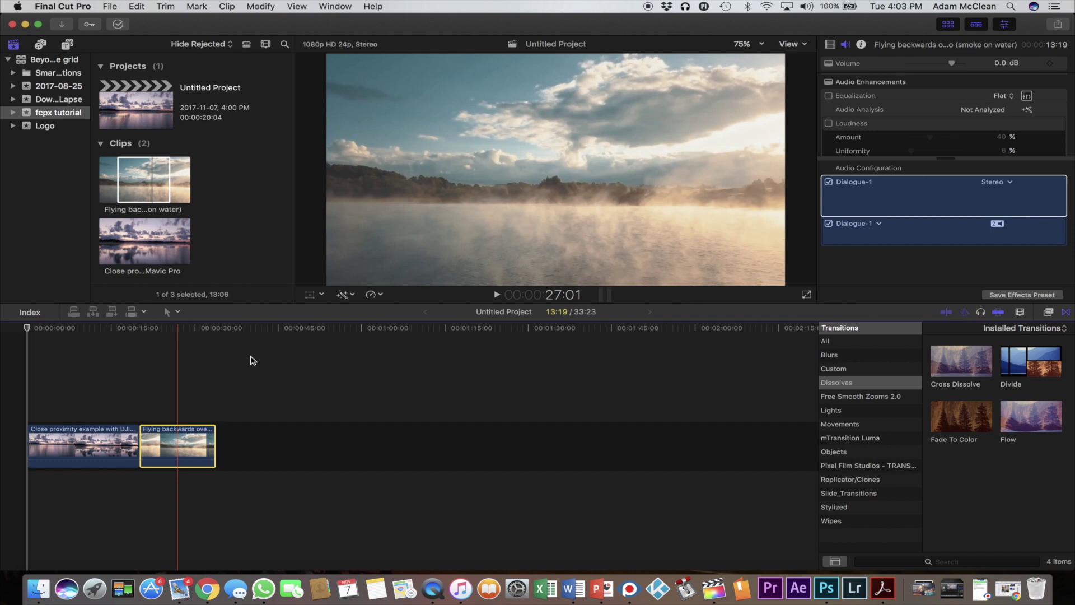
Split the first lake clip into two pieces with the Blade tool.
{"action": "left_click", "coordinate": [166, 327]}
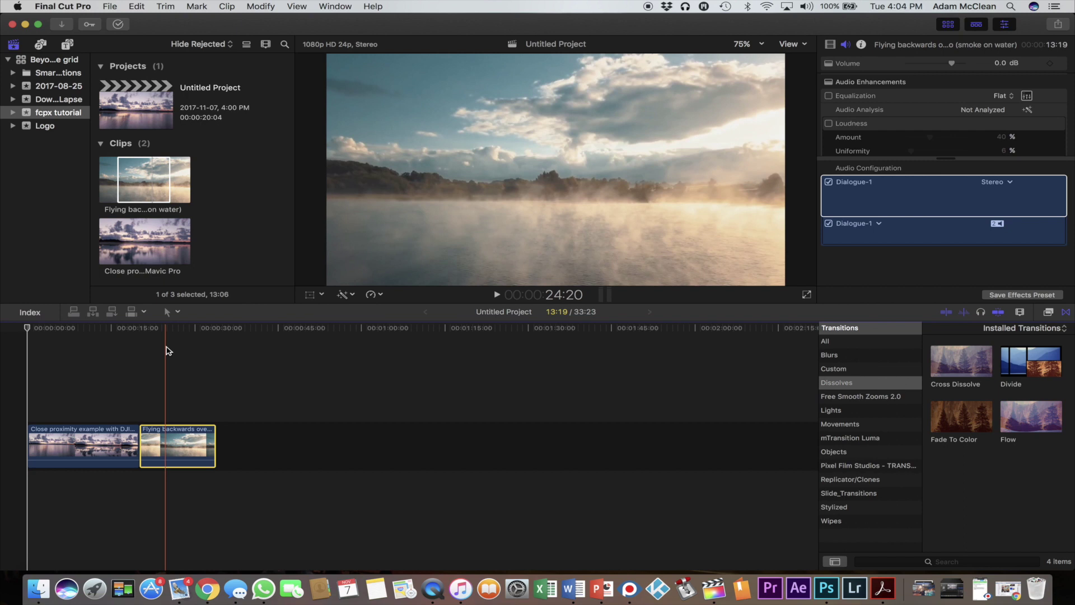
{"action": "left_click", "coordinate": [178, 311]}
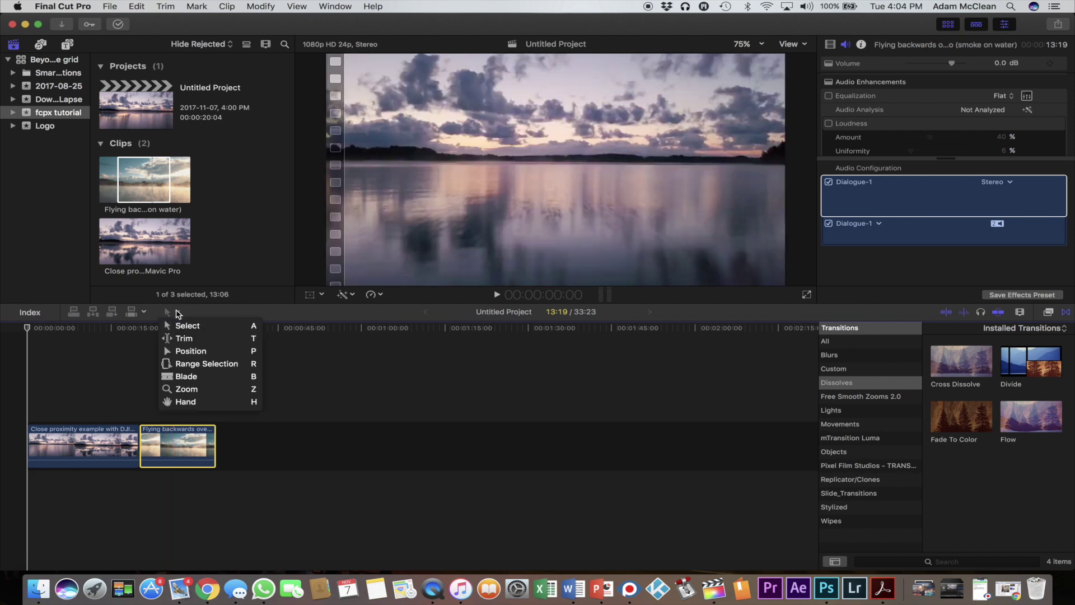
{"action": "left_click", "coordinate": [187, 377]}
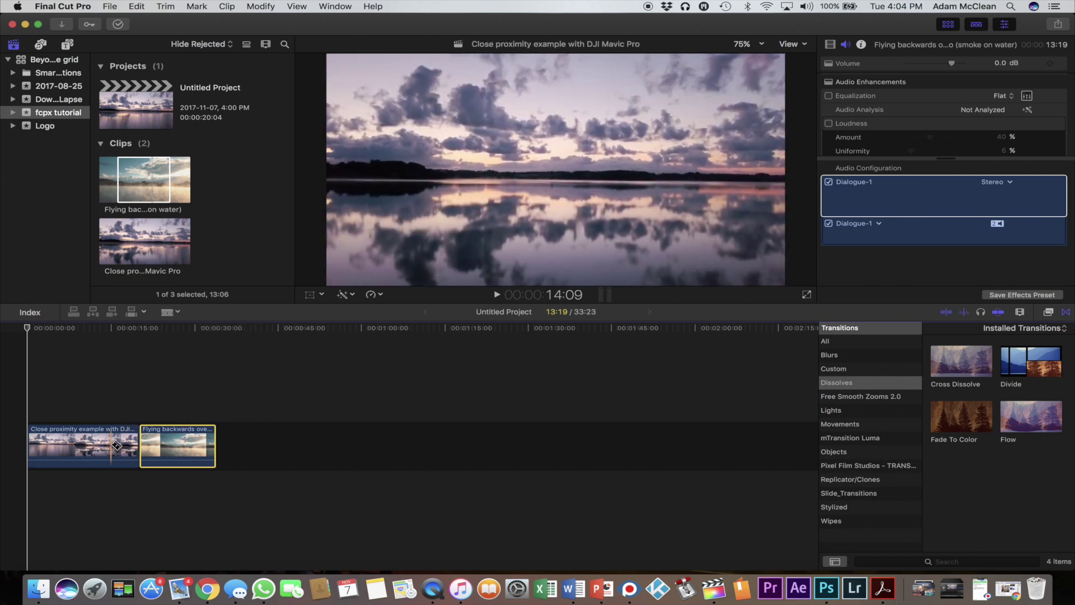
{"action": "left_click", "coordinate": [115, 445]}
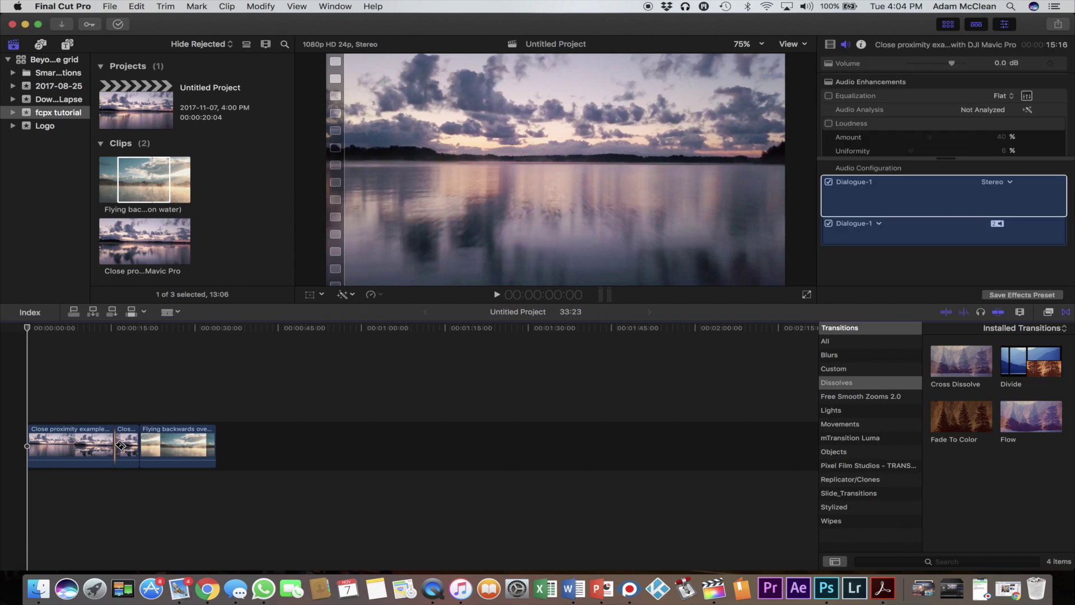
Trim the first clip's end shorter so the project runs about 30:19.
{"action": "left_click", "coordinate": [168, 311]}
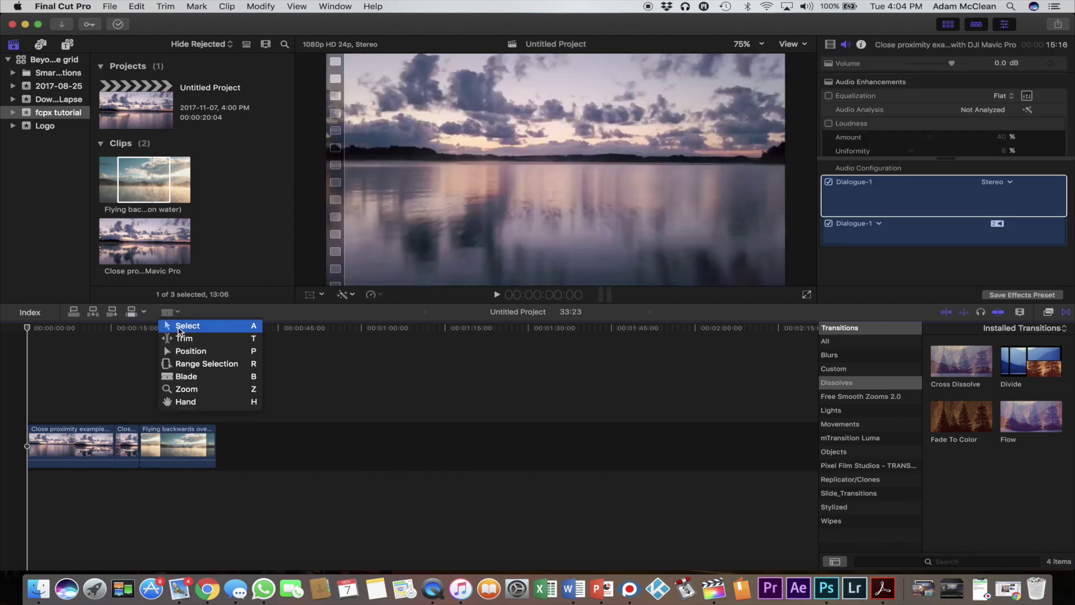
{"action": "left_click", "coordinate": [179, 330]}
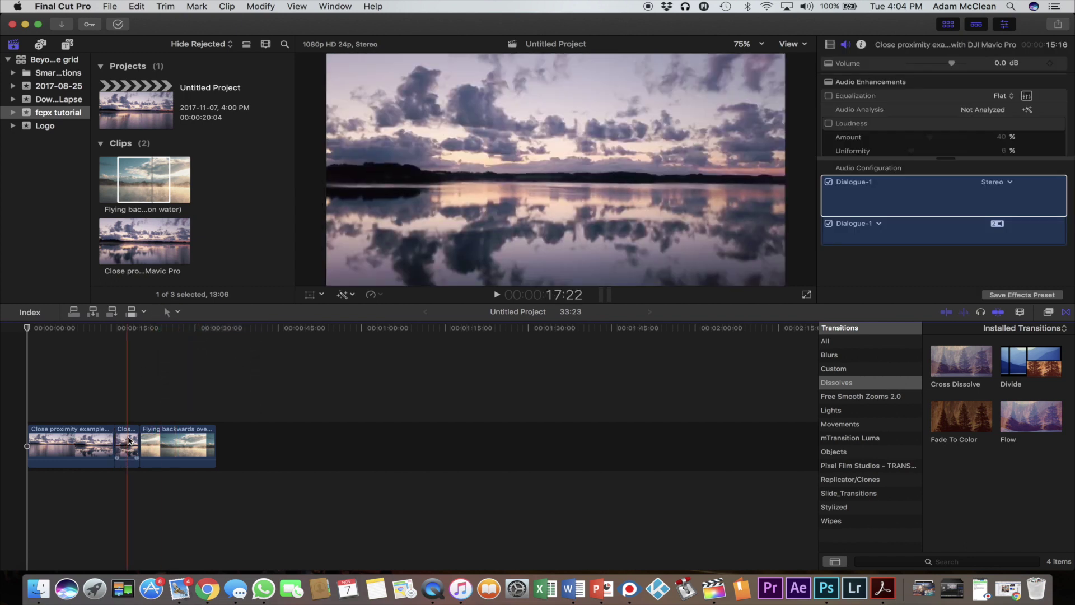
{"action": "left_click", "coordinate": [128, 440]}
{"action": "key", "text": "Delete"}
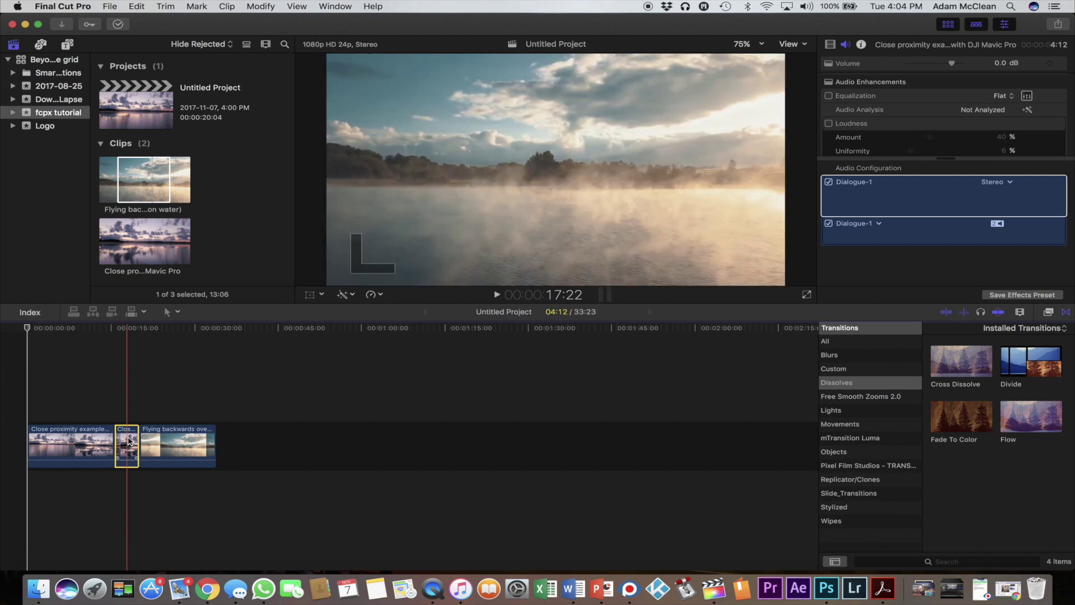
{"action": "key", "text": "super+z"}
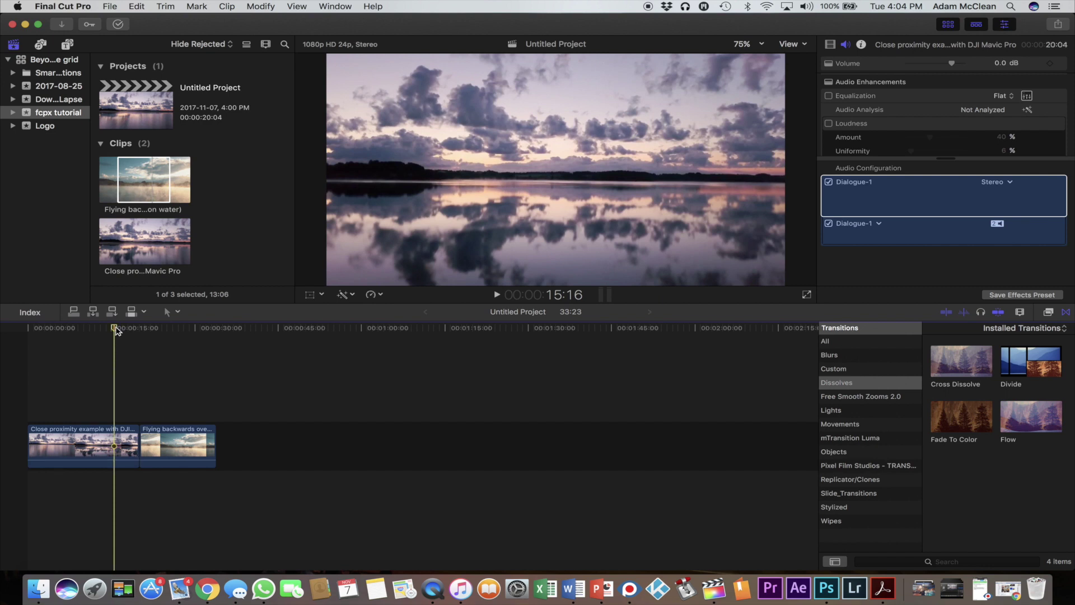
{"action": "left_click_drag", "start_coordinate": [115, 330], "coordinate": [122, 330]}
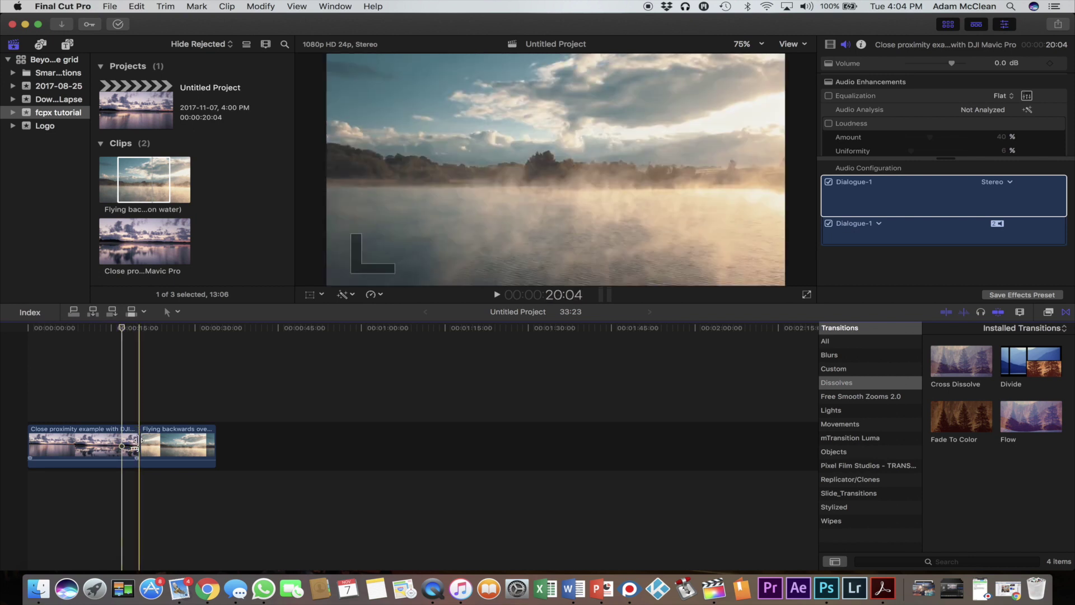
{"action": "left_click", "coordinate": [133, 442]}
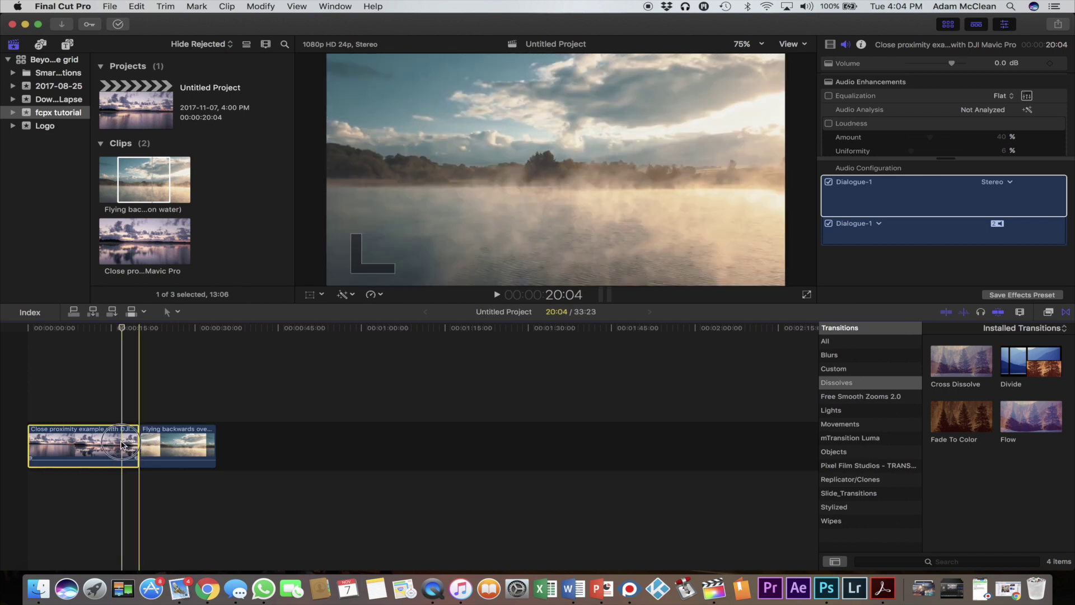
{"action": "left_click_drag", "start_coordinate": [137, 442], "coordinate": [119, 442]}
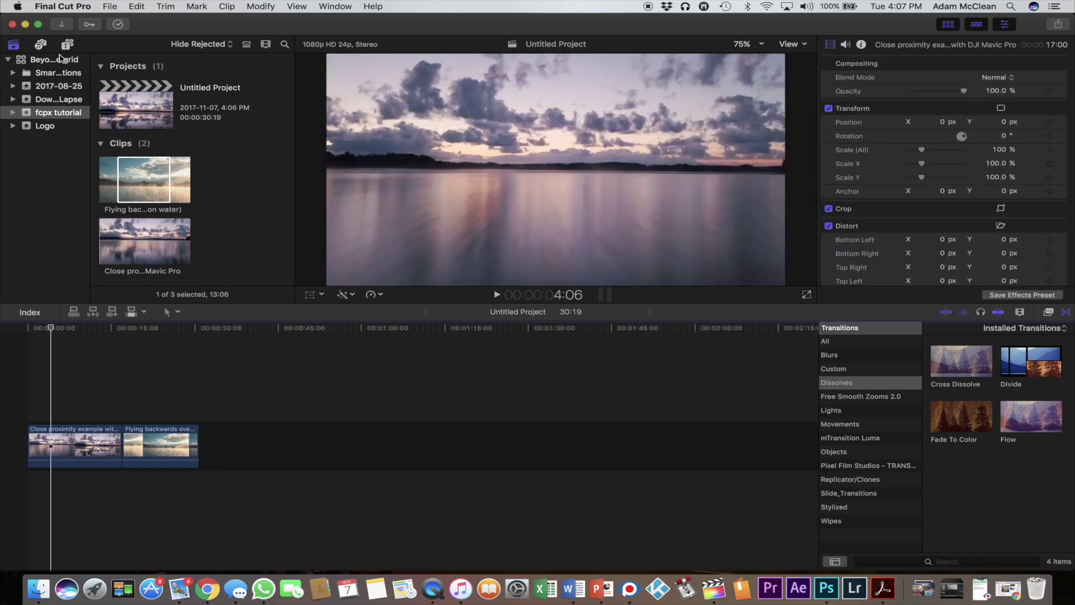
Add a Basic Title above the clips at the start of the timeline.
{"action": "left_click", "coordinate": [67, 45]}
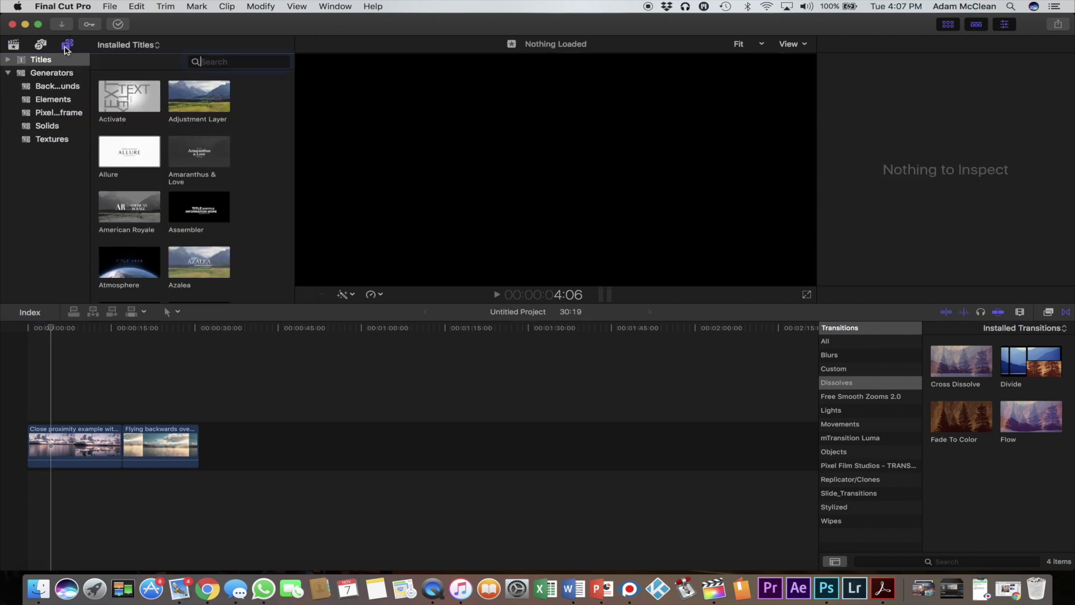
{"action": "left_click", "coordinate": [204, 61]}
{"action": "type", "text": "basic"}
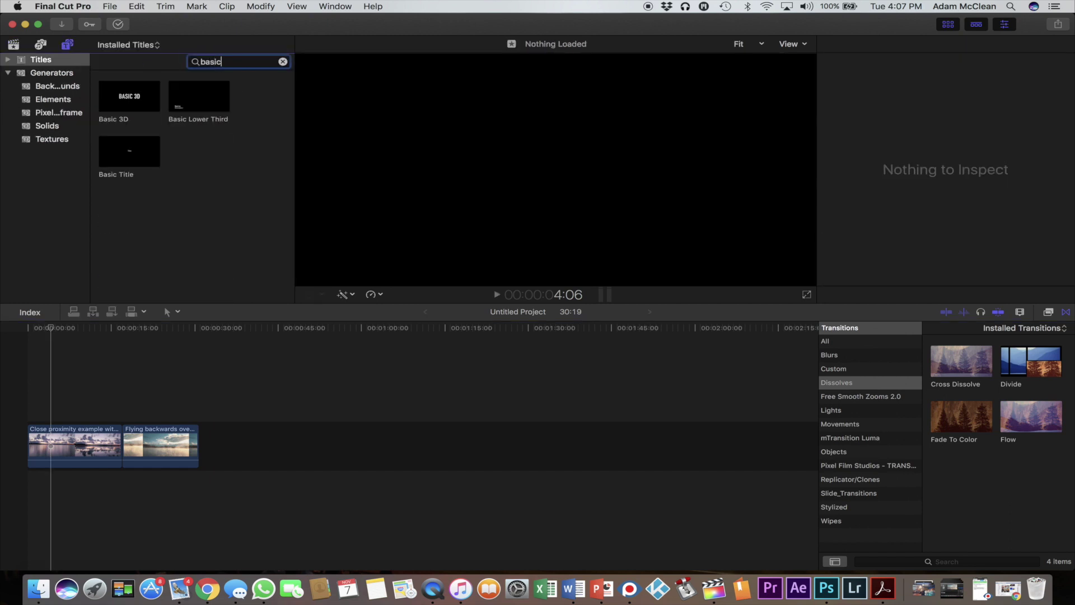
{"action": "left_click_drag", "start_coordinate": [150, 148], "coordinate": [32, 397]}
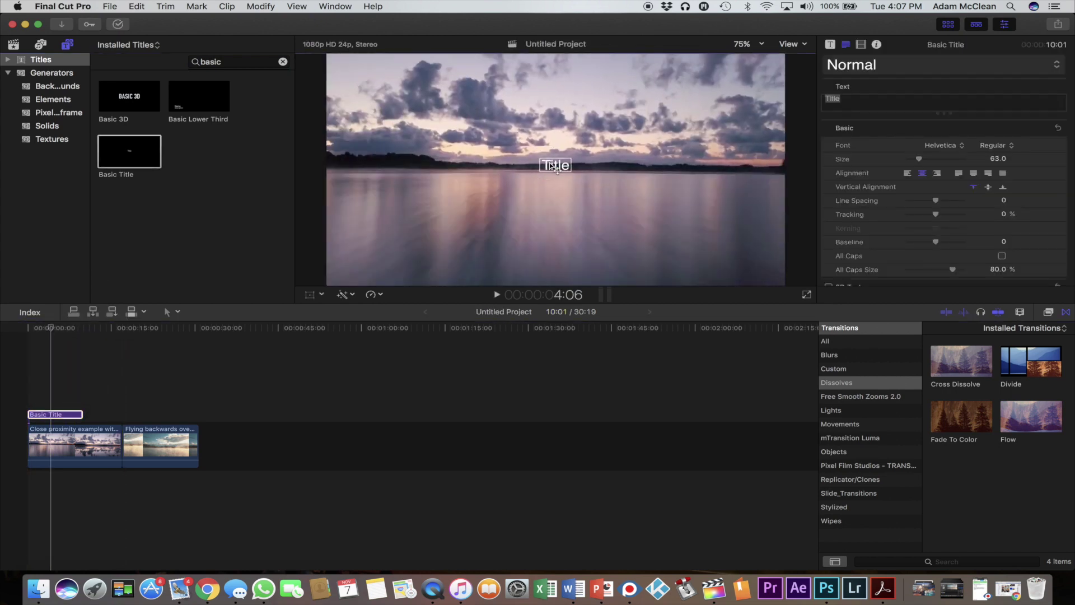
Change the title text to 'FCPX Tutorial', size 112, with wider letter spacing.
{"action": "left_click", "coordinate": [872, 103]}
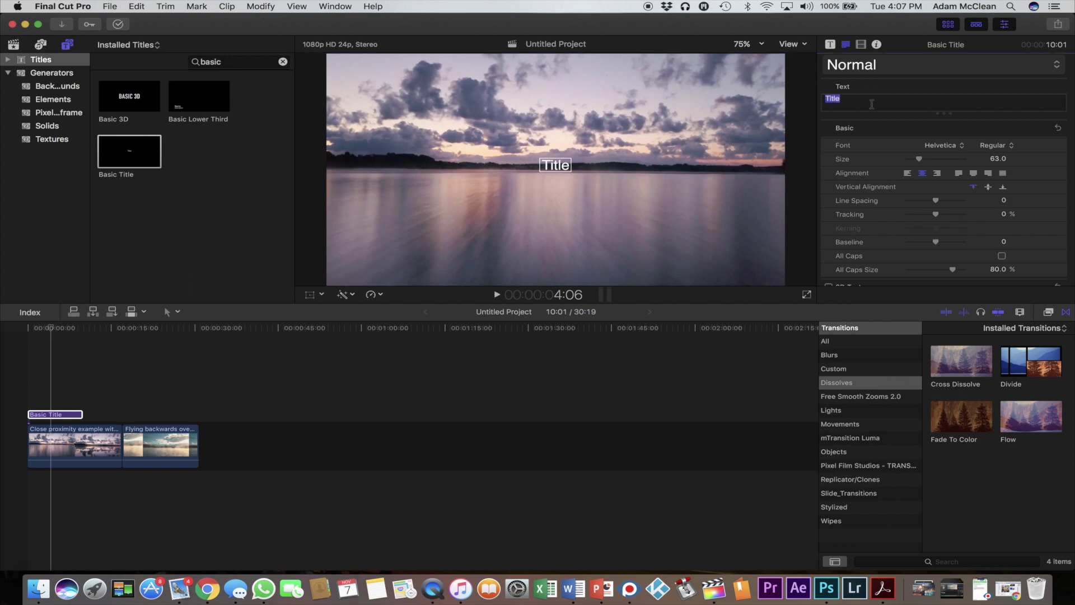
{"action": "type", "text": "FCPX Tu"}
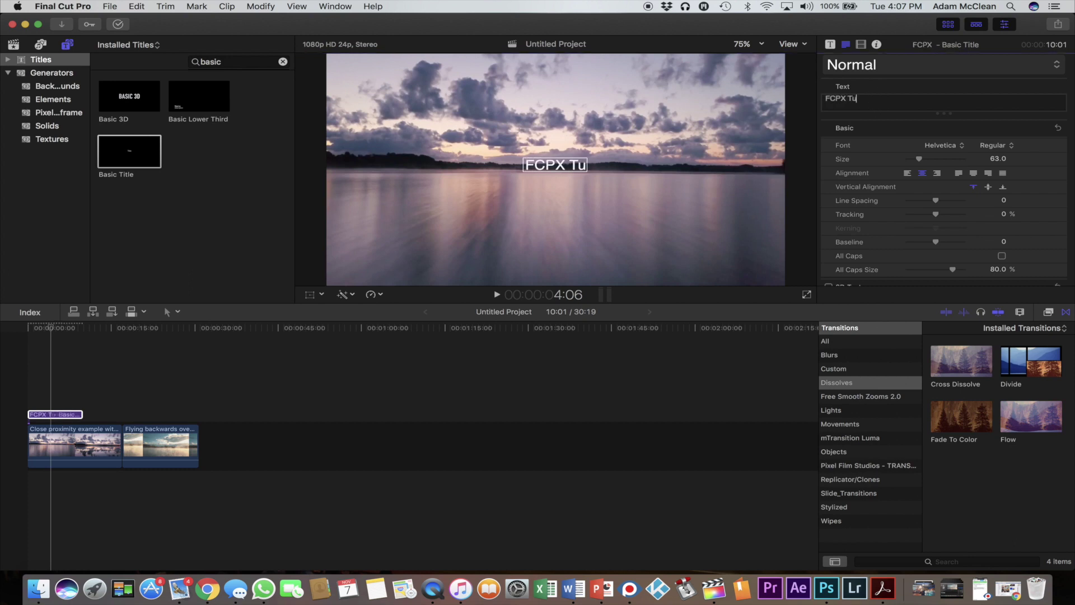
{"action": "type", "text": "torial"}
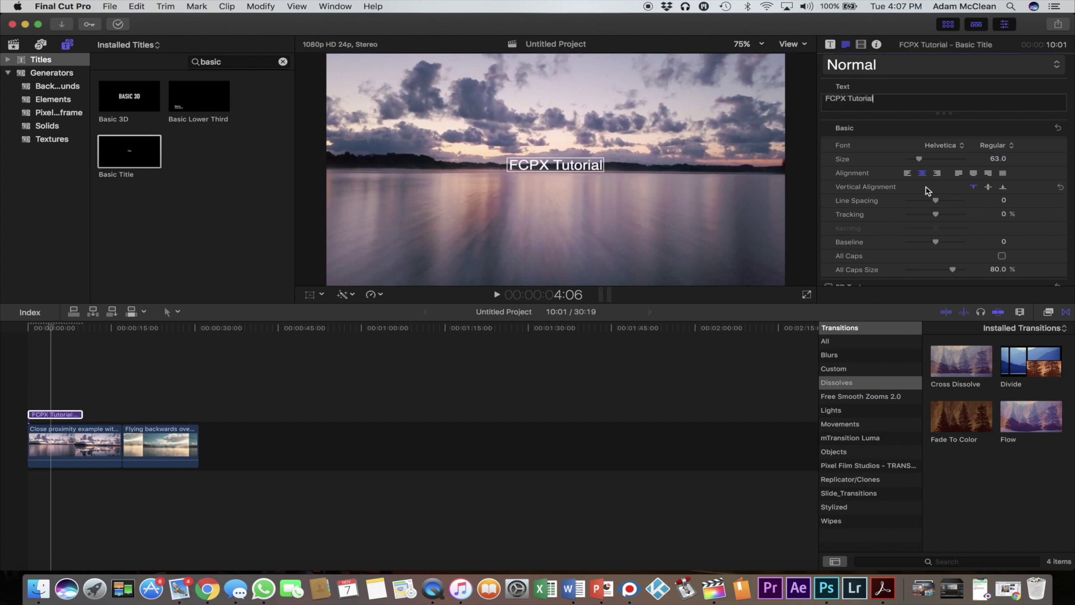
{"action": "left_click_drag", "start_coordinate": [919, 159], "coordinate": [928, 159]}
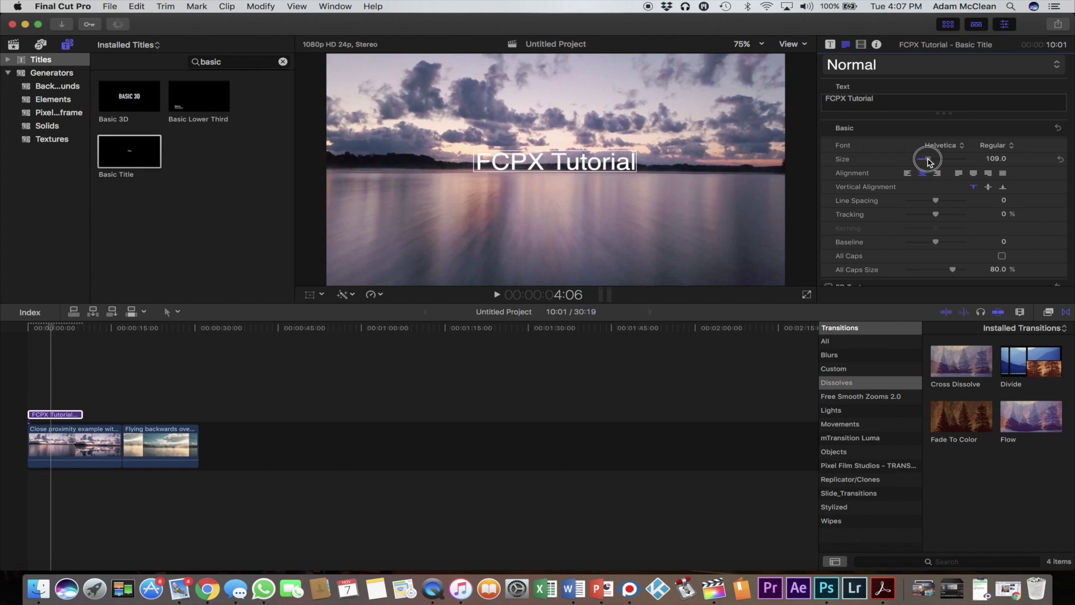
{"action": "left_click_drag", "start_coordinate": [935, 215], "coordinate": [945, 216]}
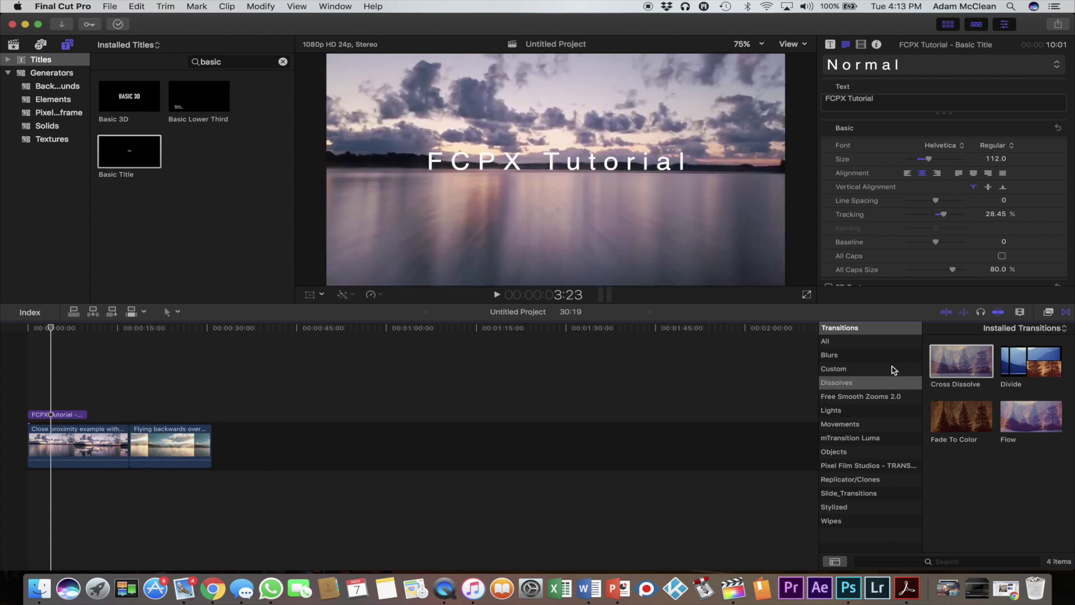
Drop a Cross Dissolve between the two lake clips and play through it.
{"action": "left_click", "coordinate": [1066, 313]}
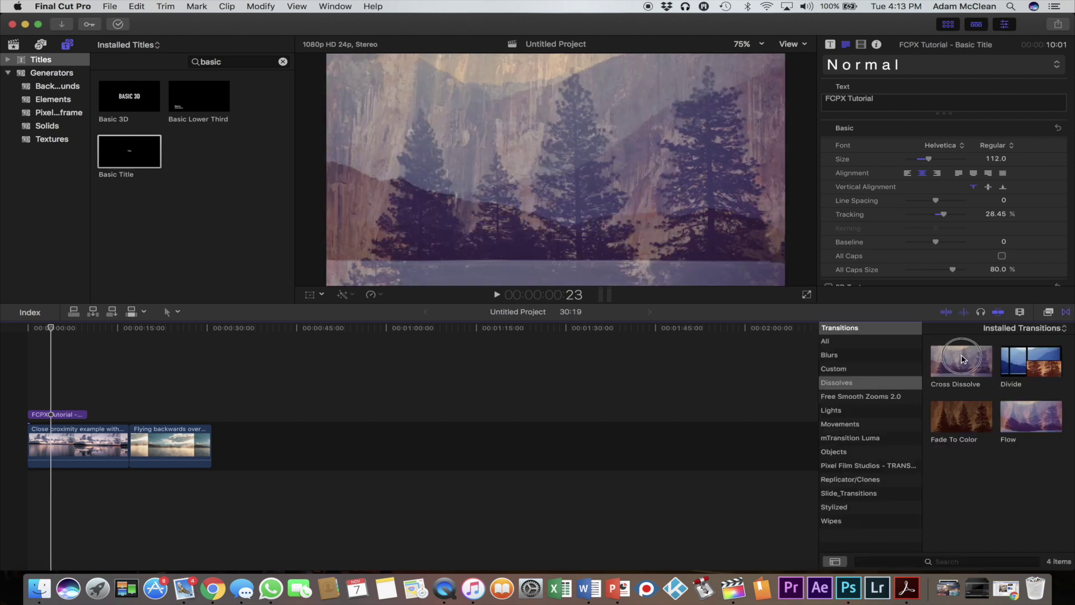
{"action": "left_click", "coordinate": [962, 359]}
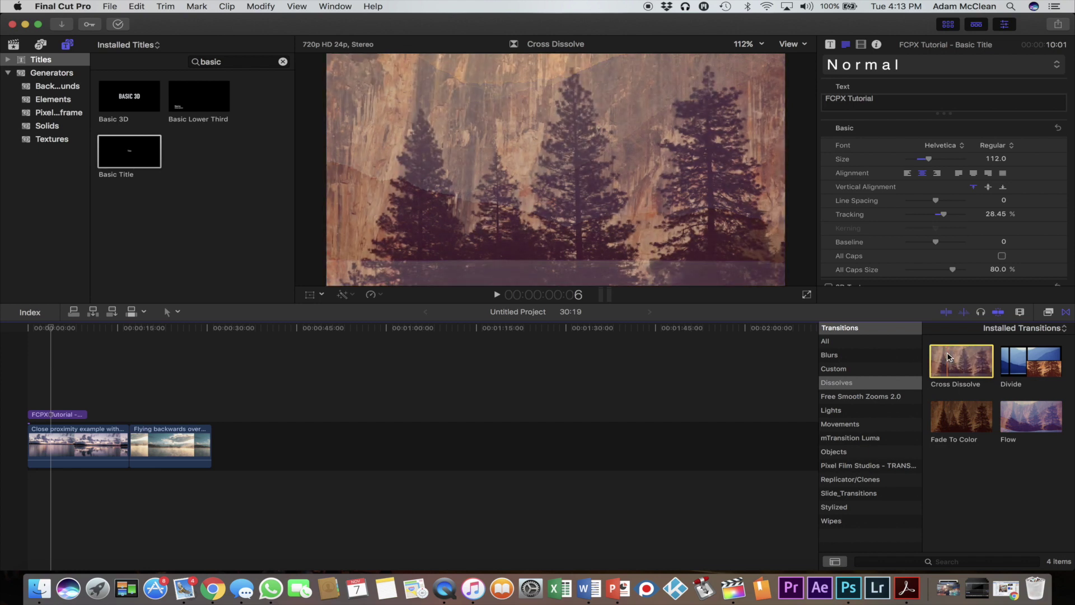
{"action": "mouse_move", "coordinate": [947, 357]}
{"action": "left_mouse_down"}
{"action": "mouse_move", "coordinate": [215, 390]}
{"action": "mouse_move", "coordinate": [127, 439]}
{"action": "left_mouse_up"}
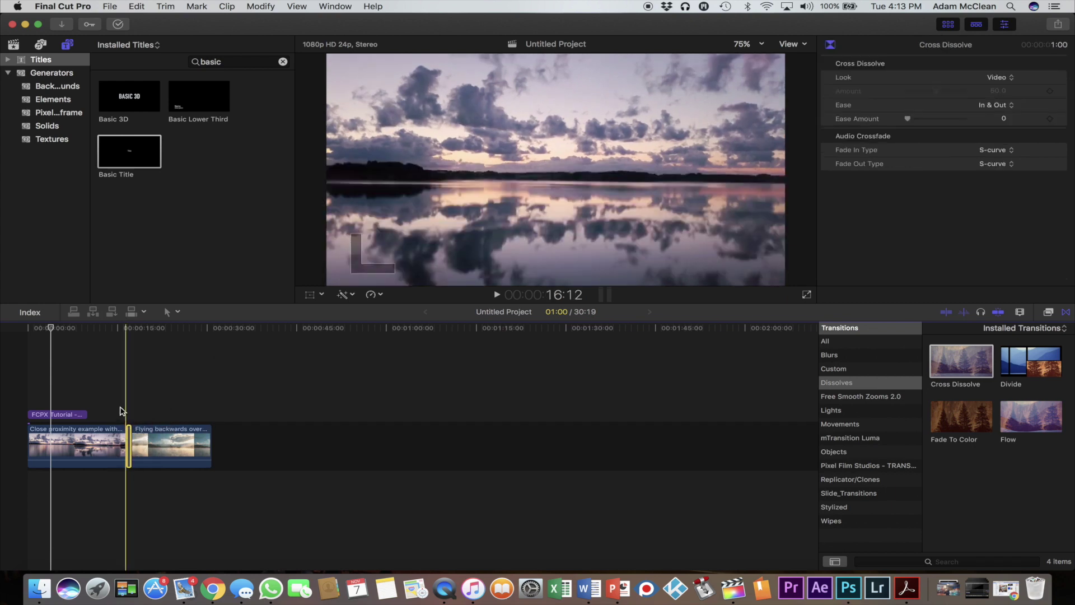
{"action": "left_click", "coordinate": [119, 410]}
{"action": "key", "text": "space"}
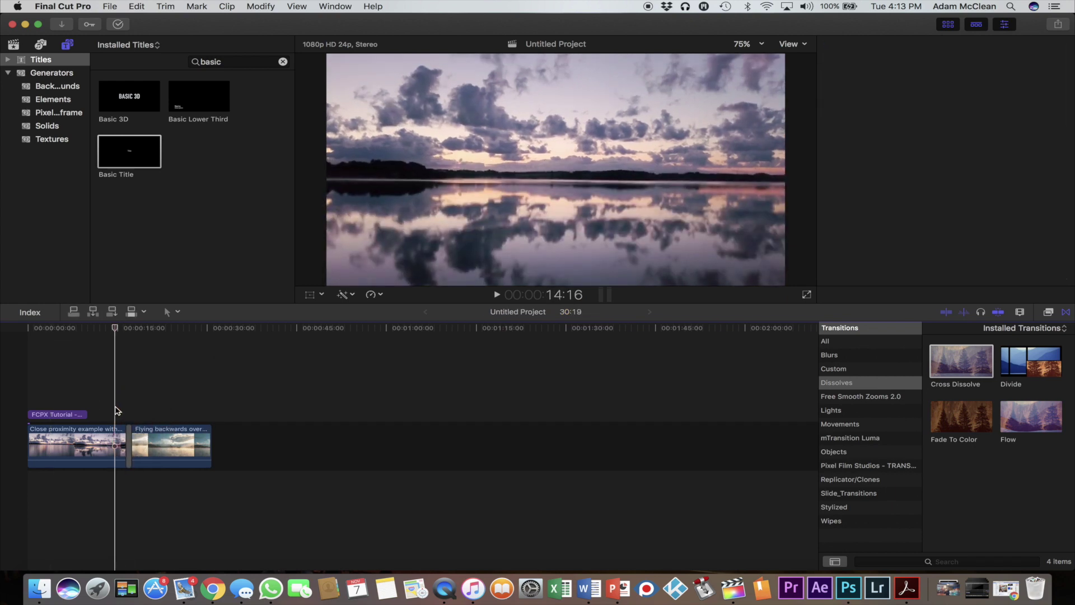